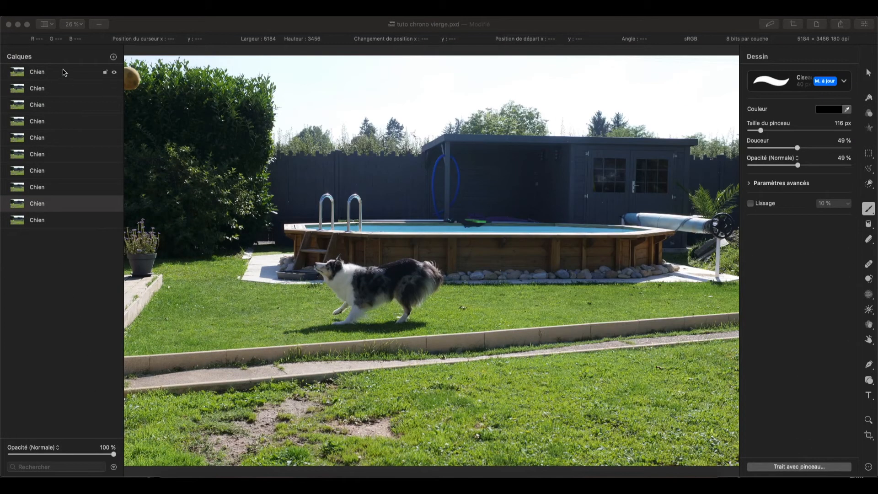
Minimize the finished tuto chrono document, and in tuto chrono vierge hide the second through ninth Chien layers one by one
{"action": "left_click", "coordinate": [61, 73]}
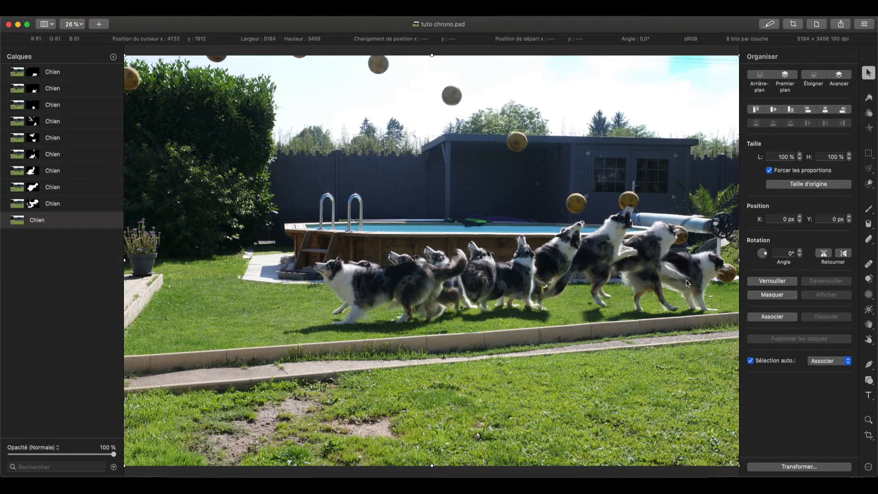
{"action": "left_click", "coordinate": [18, 24]}
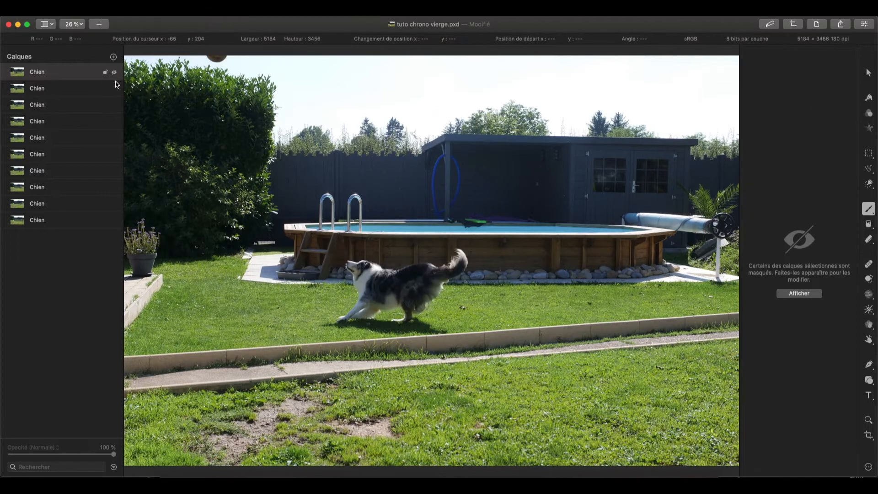
{"action": "left_click", "coordinate": [115, 88]}
{"action": "left_click", "coordinate": [115, 105]}
{"action": "left_click", "coordinate": [114, 122]}
{"action": "left_click", "coordinate": [114, 138]}
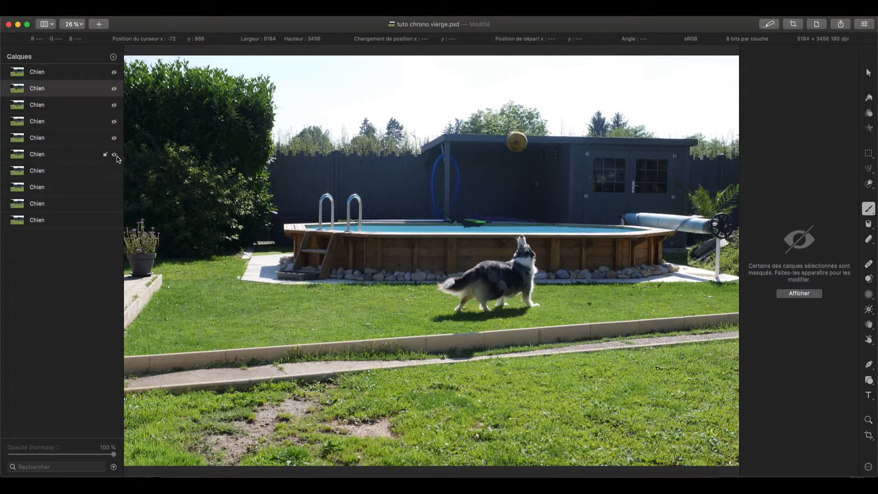
{"action": "left_click", "coordinate": [114, 154]}
{"action": "left_click", "coordinate": [114, 171]}
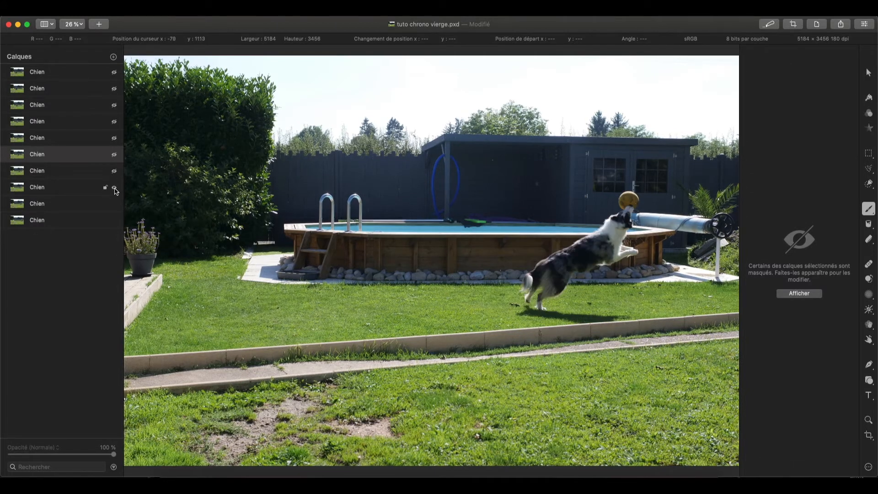
{"action": "left_click", "coordinate": [115, 187]}
{"action": "left_click", "coordinate": [114, 204]}
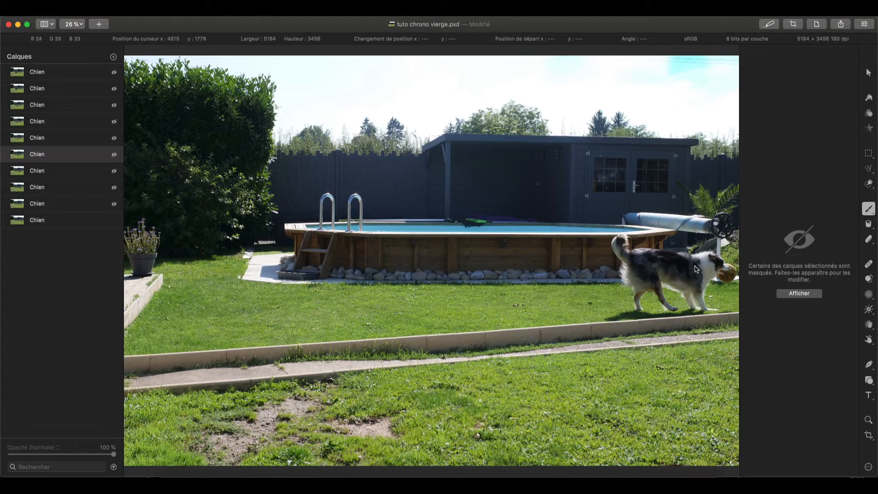
Show the Chien layer directly above the bottom one again and add a black, hide-all mask to it
{"action": "left_click", "coordinate": [114, 204]}
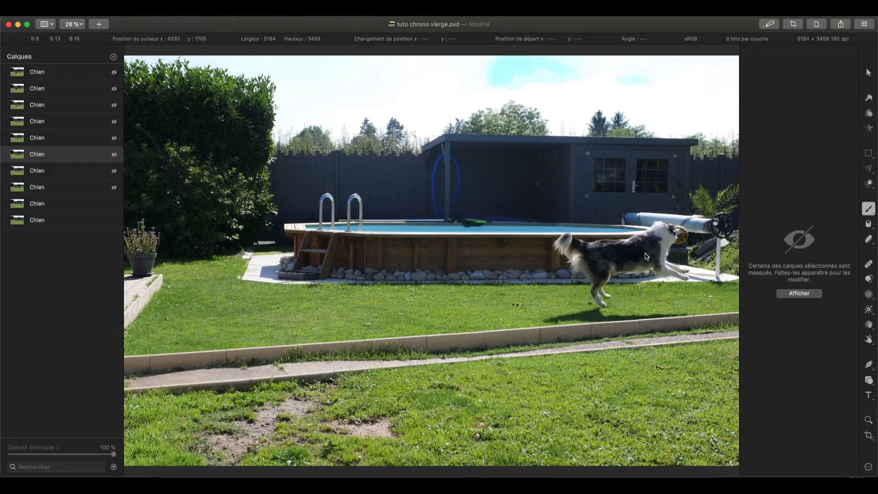
{"action": "left_click", "coordinate": [72, 206]}
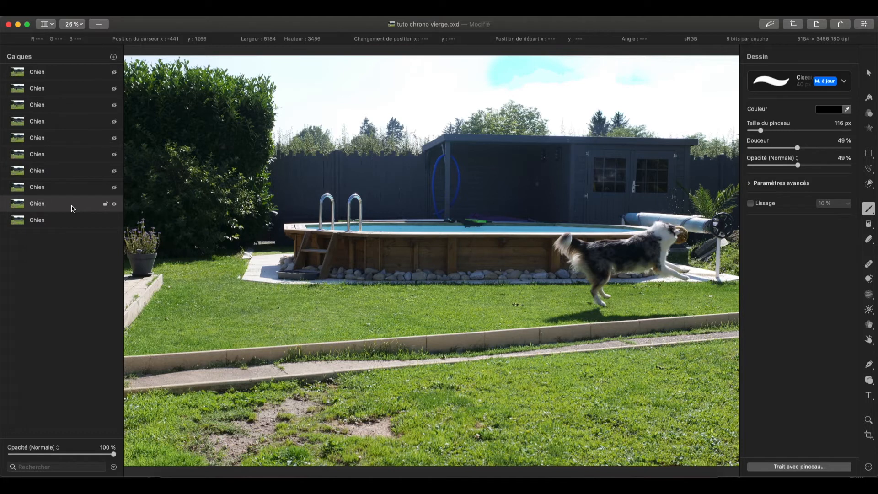
{"action": "key", "text": "alt"}
{"action": "key", "text": "alt"}
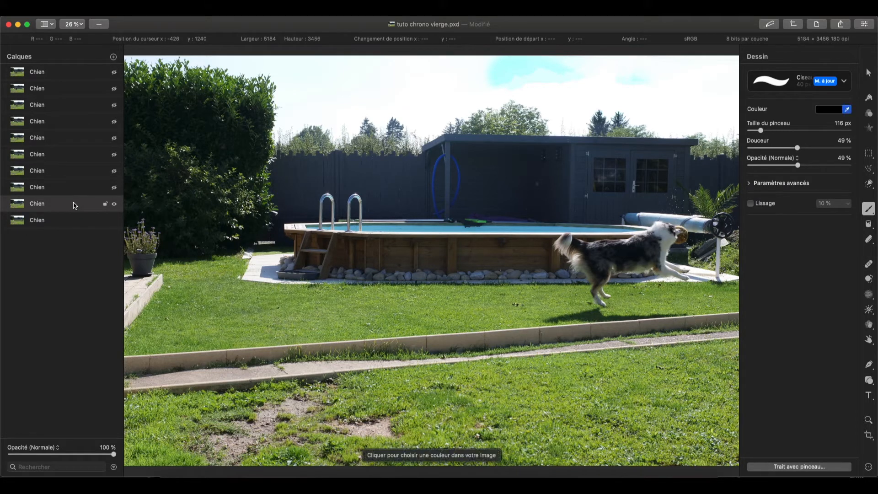
{"action": "right_click", "coordinate": [75, 206]}
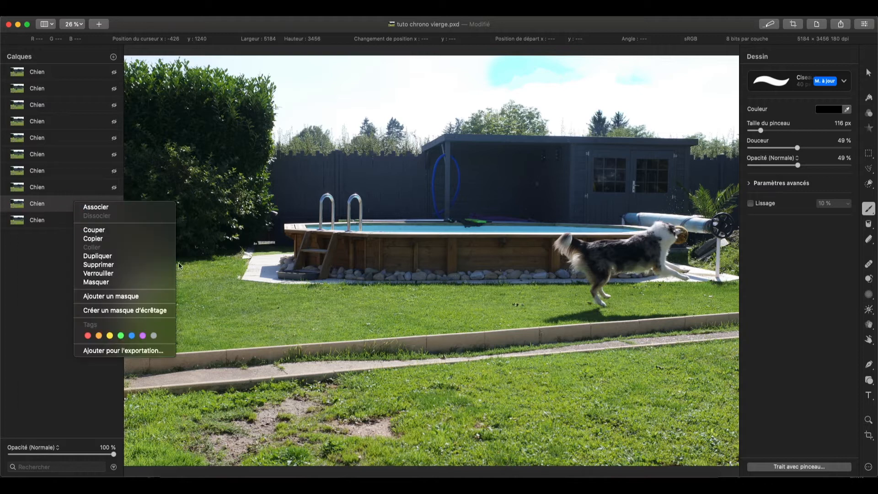
{"action": "left_click", "coordinate": [112, 298]}
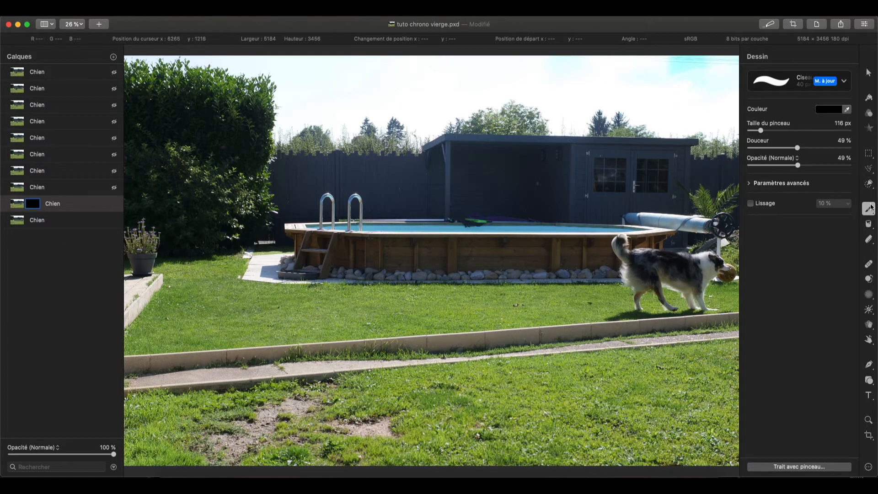
Paint the ninth layer's mask white with a 116 px brush to reveal the running dog beside the one at the pool cover
{"action": "key", "text": "x"}
{"action": "key", "text": "x"}
{"action": "key", "text": "x"}
{"action": "key", "text": "x"}
{"action": "key", "text": "x"}
{"action": "mouse_move", "coordinate": [605, 256]}
{"action": "left_mouse_down"}
{"action": "mouse_move", "coordinate": [673, 222]}
{"action": "mouse_move", "coordinate": [645, 223]}
{"action": "mouse_move", "coordinate": [648, 231]}
{"action": "mouse_move", "coordinate": [688, 232]}
{"action": "mouse_move", "coordinate": [669, 240]}
{"action": "mouse_move", "coordinate": [683, 243]}
{"action": "mouse_move", "coordinate": [611, 247]}
{"action": "mouse_move", "coordinate": [587, 273]}
{"action": "mouse_move", "coordinate": [617, 244]}
{"action": "mouse_move", "coordinate": [589, 247]}
{"action": "mouse_move", "coordinate": [604, 245]}
{"action": "mouse_move", "coordinate": [559, 230]}
{"action": "mouse_move", "coordinate": [556, 240]}
{"action": "mouse_move", "coordinate": [556, 232]}
{"action": "mouse_move", "coordinate": [572, 244]}
{"action": "mouse_move", "coordinate": [565, 260]}
{"action": "mouse_move", "coordinate": [590, 253]}
{"action": "mouse_move", "coordinate": [567, 277]}
{"action": "mouse_move", "coordinate": [610, 257]}
{"action": "mouse_move", "coordinate": [593, 274]}
{"action": "mouse_move", "coordinate": [599, 261]}
{"action": "mouse_move", "coordinate": [604, 267]}
{"action": "mouse_move", "coordinate": [648, 242]}
{"action": "mouse_move", "coordinate": [645, 249]}
{"action": "mouse_move", "coordinate": [657, 249]}
{"action": "mouse_move", "coordinate": [613, 237]}
{"action": "mouse_move", "coordinate": [650, 233]}
{"action": "mouse_move", "coordinate": [635, 237]}
{"action": "mouse_move", "coordinate": [657, 236]}
{"action": "mouse_move", "coordinate": [658, 247]}
{"action": "mouse_move", "coordinate": [611, 262]}
{"action": "mouse_move", "coordinate": [641, 248]}
{"action": "mouse_move", "coordinate": [592, 257]}
{"action": "mouse_move", "coordinate": [658, 242]}
{"action": "mouse_move", "coordinate": [649, 254]}
{"action": "mouse_move", "coordinate": [646, 245]}
{"action": "mouse_move", "coordinate": [608, 255]}
{"action": "mouse_move", "coordinate": [618, 265]}
{"action": "mouse_move", "coordinate": [601, 284]}
{"action": "mouse_move", "coordinate": [631, 255]}
{"action": "mouse_move", "coordinate": [624, 272]}
{"action": "mouse_move", "coordinate": [653, 257]}
{"action": "mouse_move", "coordinate": [687, 269]}
{"action": "mouse_move", "coordinate": [655, 258]}
{"action": "mouse_move", "coordinate": [661, 247]}
{"action": "mouse_move", "coordinate": [639, 266]}
{"action": "mouse_move", "coordinate": [590, 274]}
{"action": "mouse_move", "coordinate": [588, 298]}
{"action": "mouse_move", "coordinate": [582, 280]}
{"action": "mouse_move", "coordinate": [610, 302]}
{"action": "mouse_move", "coordinate": [594, 281]}
{"action": "mouse_move", "coordinate": [588, 294]}
{"action": "mouse_move", "coordinate": [555, 247]}
{"action": "mouse_move", "coordinate": [567, 286]}
{"action": "mouse_move", "coordinate": [602, 301]}
{"action": "left_mouse_up"}
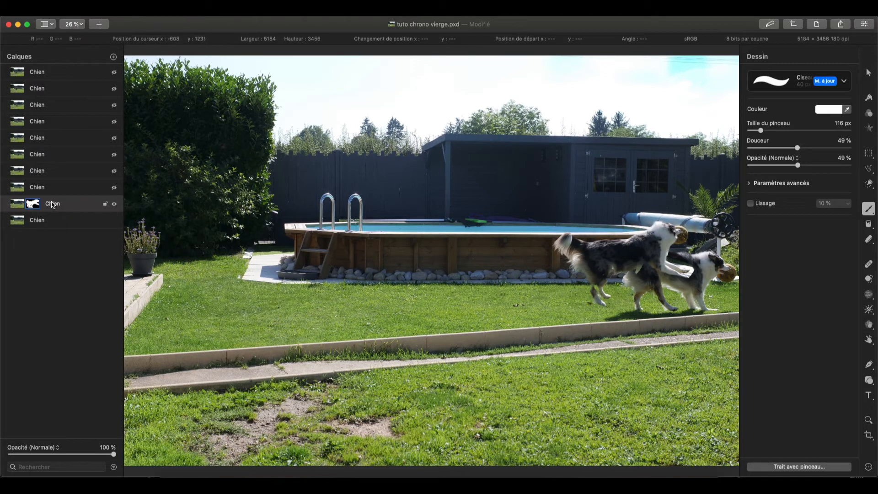
Disable the ninth layer's mask to compare with the full photo, and re-enable it
{"action": "right_click", "coordinate": [32, 206]}
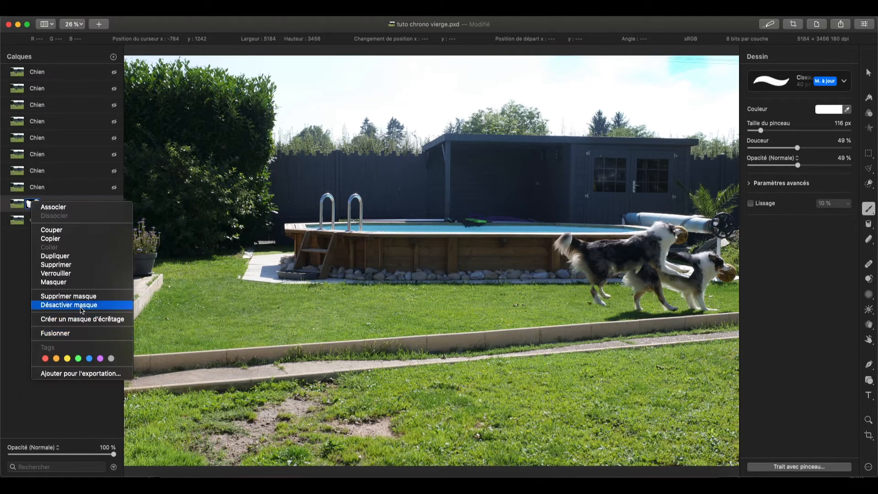
{"action": "left_click", "coordinate": [69, 305]}
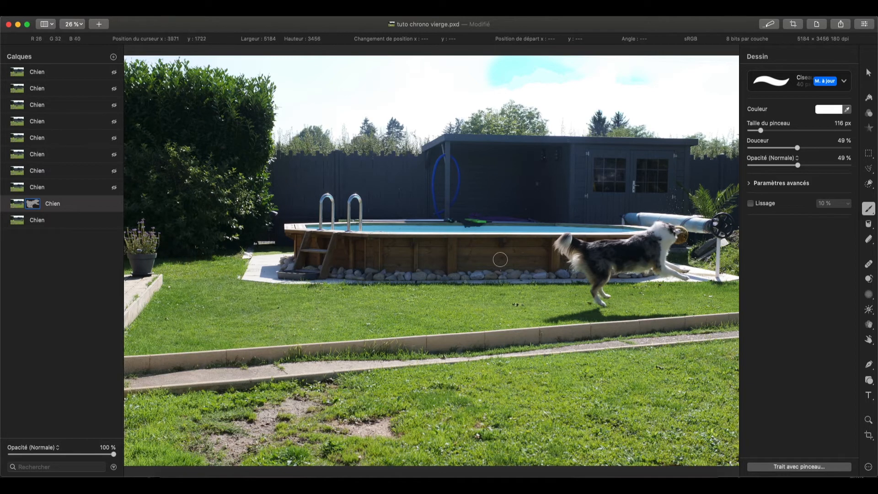
{"action": "right_click", "coordinate": [30, 205]}
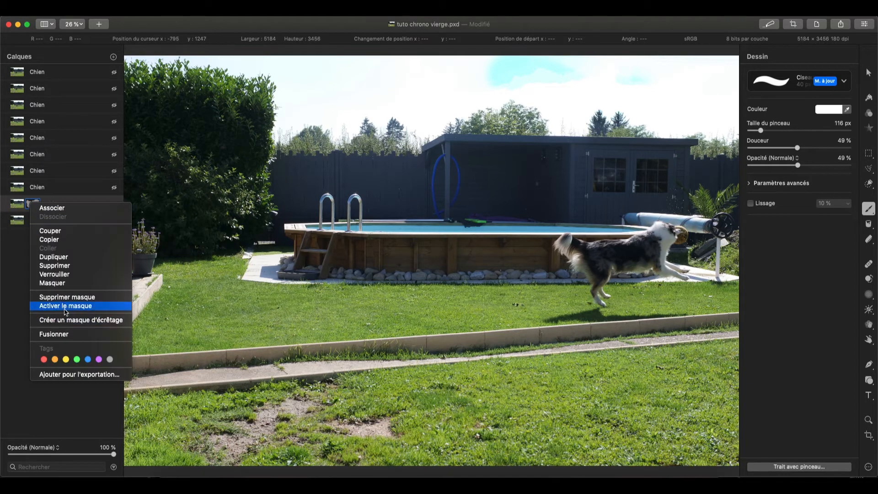
{"action": "left_click", "coordinate": [67, 311]}
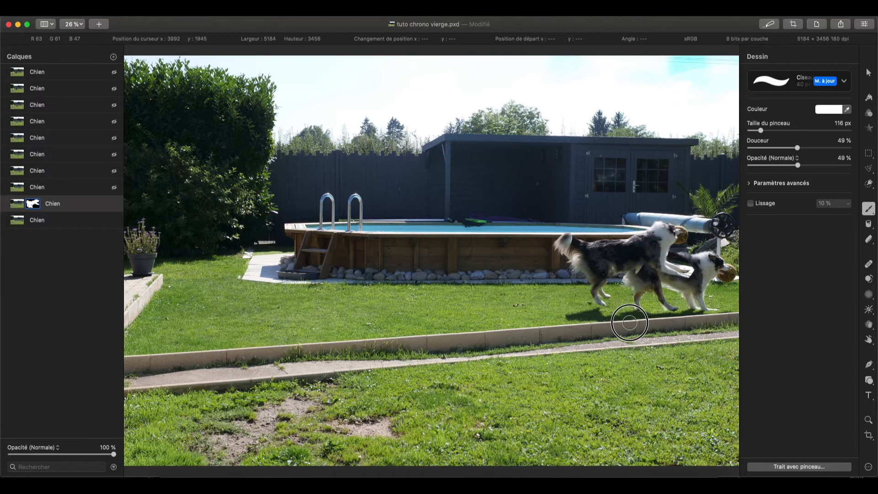
Paint the mask white to bring back the running dog's shadow, and black to remove the excess covering the dog behind it
{"action": "mouse_move", "coordinate": [632, 322]}
{"action": "left_mouse_down"}
{"action": "mouse_move", "coordinate": [550, 307]}
{"action": "mouse_move", "coordinate": [572, 310]}
{"action": "left_mouse_up"}
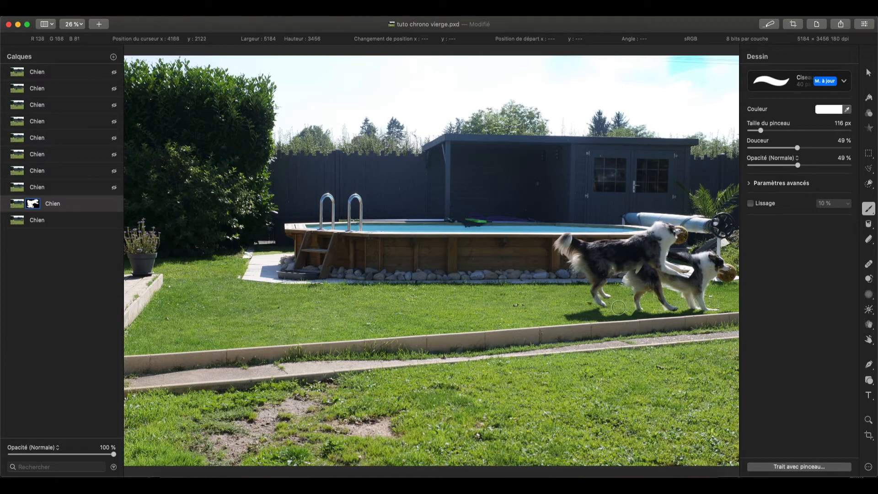
{"action": "mouse_move", "coordinate": [644, 271]}
{"action": "left_mouse_down"}
{"action": "mouse_move", "coordinate": [636, 269]}
{"action": "mouse_move", "coordinate": [651, 254]}
{"action": "mouse_move", "coordinate": [639, 255]}
{"action": "left_mouse_up"}
{"action": "key", "text": "super"}
{"action": "scroll", "coordinate": [682, 260], "scroll_direction": "up", "scroll_amount": 2}
{"action": "scroll", "coordinate": [681, 257], "scroll_direction": "right", "scroll_amount": 10}
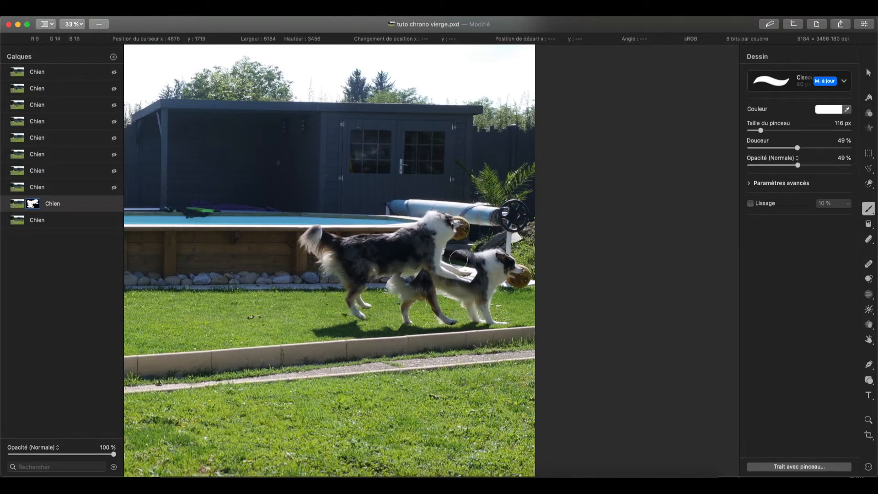
{"action": "key", "text": "x"}
{"action": "mouse_move", "coordinate": [455, 257]}
{"action": "left_mouse_down"}
{"action": "mouse_move", "coordinate": [448, 249]}
{"action": "mouse_move", "coordinate": [439, 256]}
{"action": "mouse_move", "coordinate": [465, 261]}
{"action": "mouse_move", "coordinate": [455, 252]}
{"action": "mouse_move", "coordinate": [478, 272]}
{"action": "mouse_move", "coordinate": [457, 289]}
{"action": "mouse_move", "coordinate": [397, 278]}
{"action": "mouse_move", "coordinate": [417, 273]}
{"action": "mouse_move", "coordinate": [387, 281]}
{"action": "left_mouse_up"}
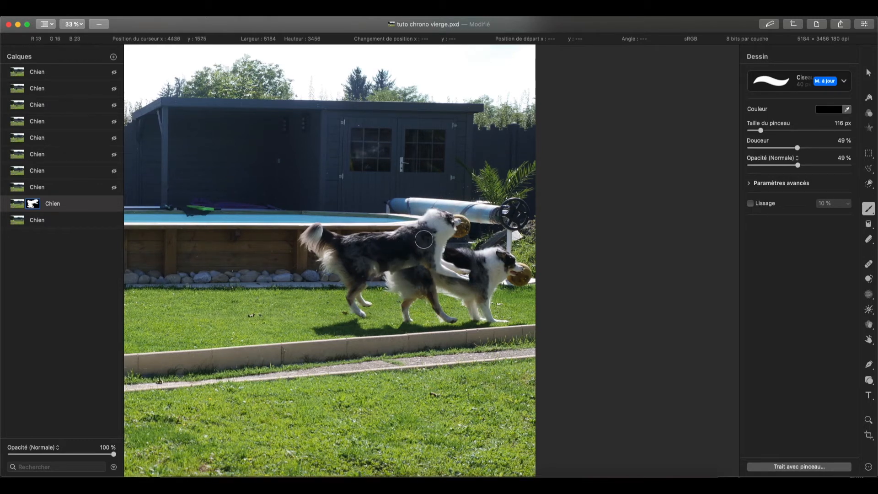
Restore the running dog's front paws in white on the mask, and clean up around them in black with a 61 px brush
{"action": "key", "text": "x"}
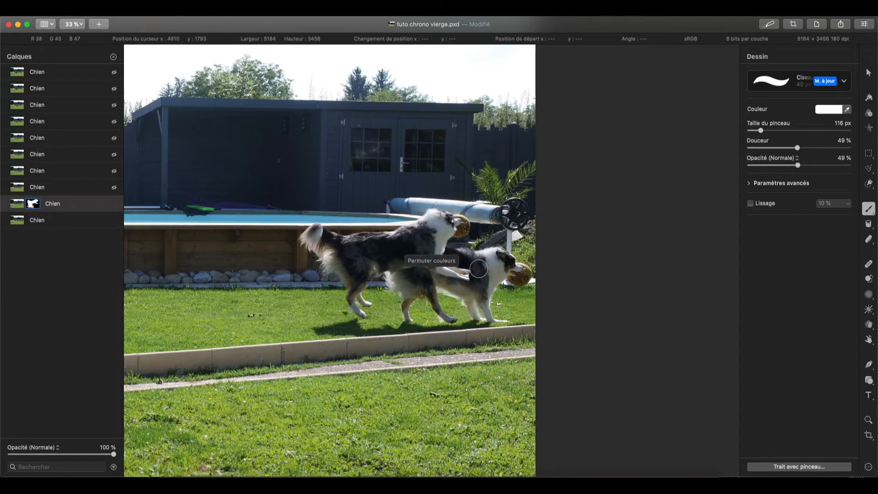
{"action": "left_click_drag", "start_coordinate": [460, 274], "coordinate": [465, 274]}
{"action": "left_click_drag", "start_coordinate": [761, 131], "coordinate": [756, 131]}
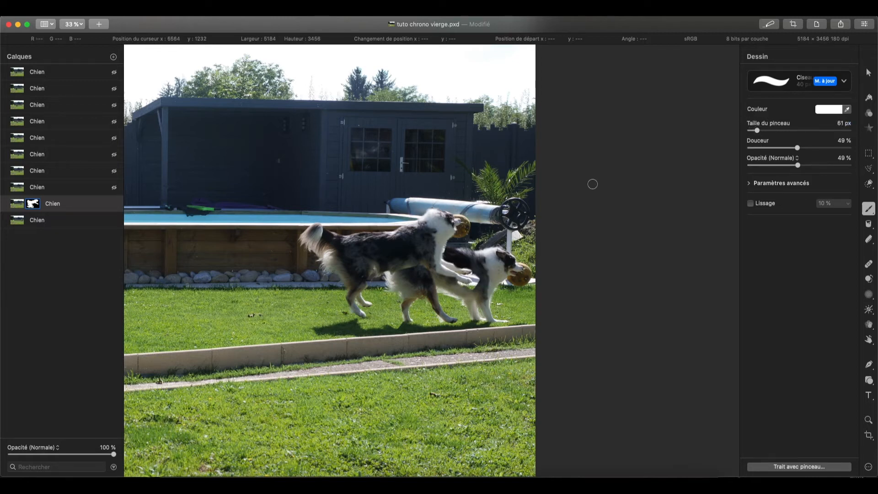
{"action": "key", "text": "x"}
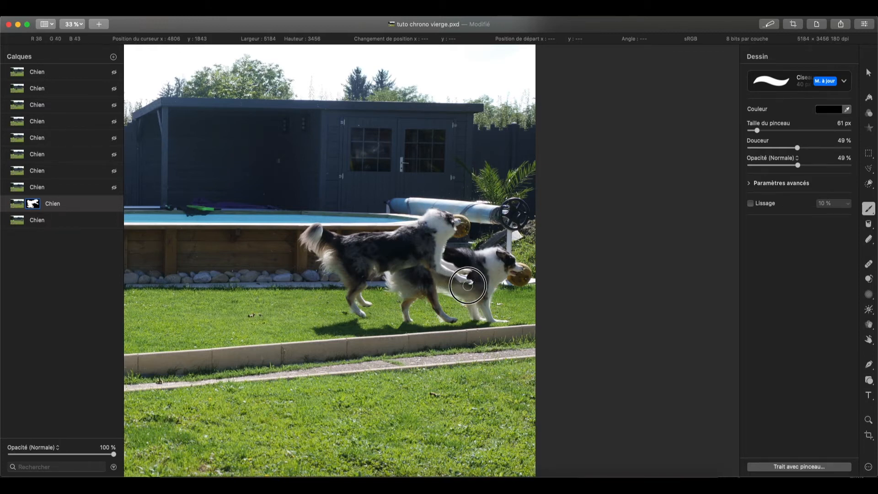
{"action": "mouse_move", "coordinate": [463, 275]}
{"action": "left_mouse_down"}
{"action": "mouse_move", "coordinate": [470, 277]}
{"action": "mouse_move", "coordinate": [458, 282]}
{"action": "left_mouse_up"}
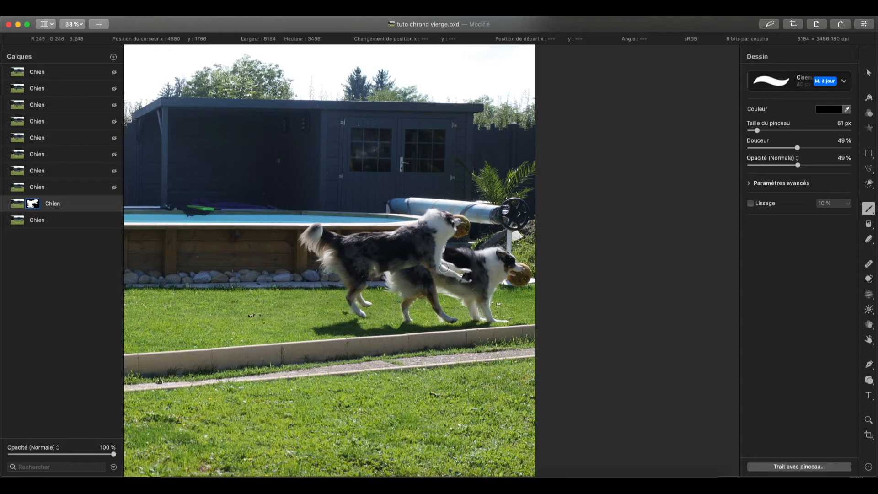
Show the eighth Chien layer, with the dog leaping at the ball, and add a hide-all mask to it
{"action": "scroll", "coordinate": [443, 268], "scroll_direction": "down", "scroll_amount": 2}
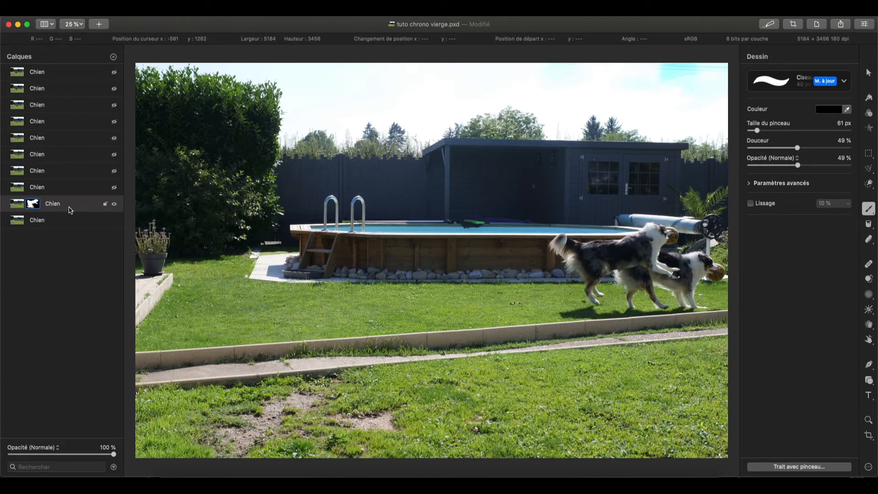
{"action": "left_click", "coordinate": [77, 189]}
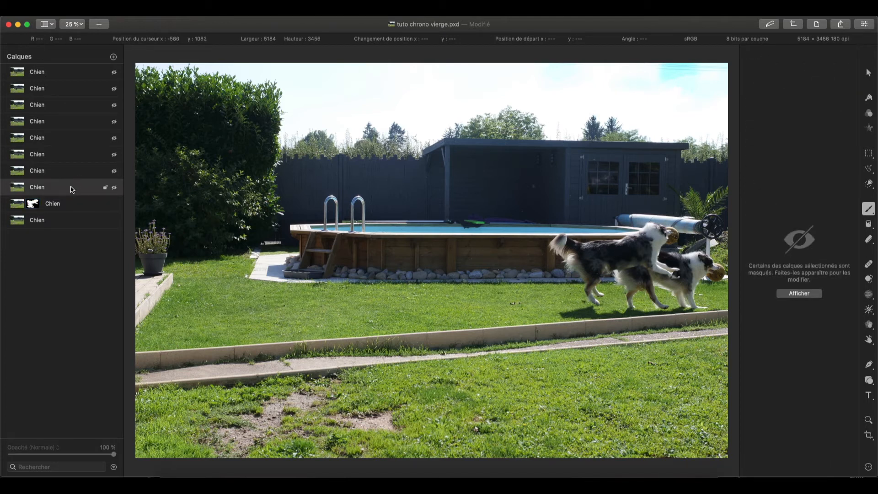
{"action": "left_click", "coordinate": [114, 187]}
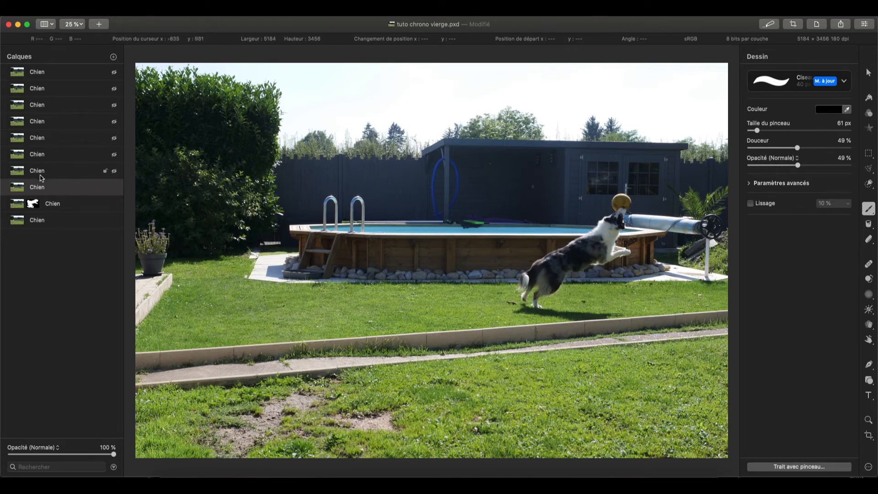
{"action": "right_click", "coordinate": [58, 190]}
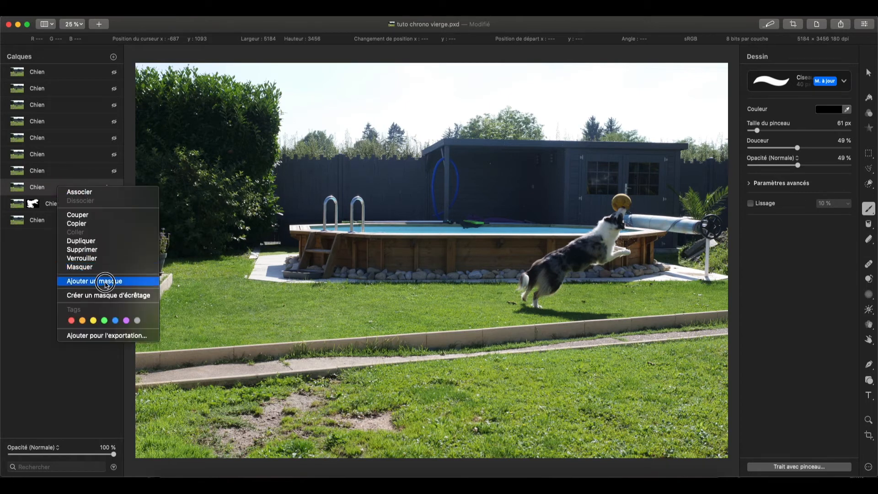
{"action": "left_click", "coordinate": [106, 282]}
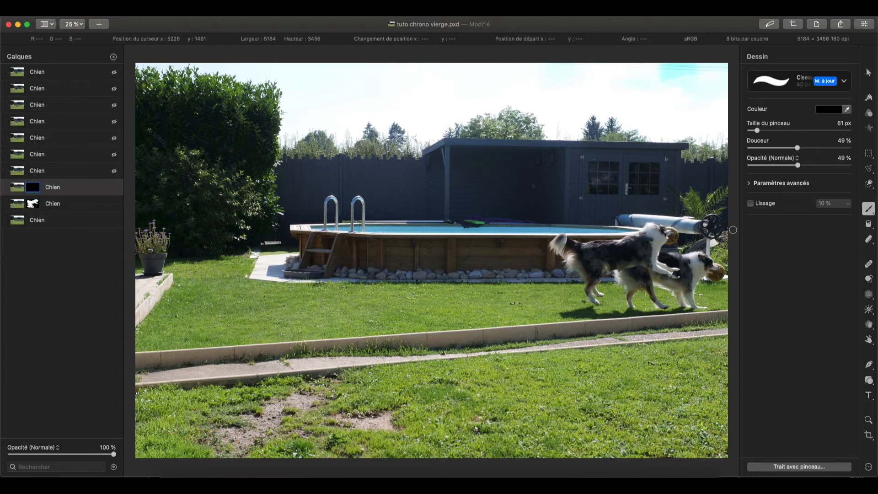
Reveal the leaping dog by painting the eighth layer's mask white with a 222 px brush, and paint black where it covers the neighbouring dog
{"action": "left_click_drag", "start_coordinate": [757, 130], "coordinate": [766, 131]}
{"action": "key", "text": "x"}
{"action": "mouse_move", "coordinate": [537, 270]}
{"action": "left_mouse_down"}
{"action": "mouse_move", "coordinate": [572, 228]}
{"action": "mouse_move", "coordinate": [549, 257]}
{"action": "mouse_move", "coordinate": [585, 222]}
{"action": "mouse_move", "coordinate": [563, 267]}
{"action": "mouse_move", "coordinate": [614, 211]}
{"action": "mouse_move", "coordinate": [617, 218]}
{"action": "mouse_move", "coordinate": [630, 191]}
{"action": "mouse_move", "coordinate": [611, 209]}
{"action": "mouse_move", "coordinate": [614, 196]}
{"action": "mouse_move", "coordinate": [623, 201]}
{"action": "mouse_move", "coordinate": [621, 218]}
{"action": "mouse_move", "coordinate": [588, 240]}
{"action": "mouse_move", "coordinate": [618, 222]}
{"action": "mouse_move", "coordinate": [570, 241]}
{"action": "mouse_move", "coordinate": [547, 262]}
{"action": "mouse_move", "coordinate": [541, 279]}
{"action": "mouse_move", "coordinate": [551, 279]}
{"action": "mouse_move", "coordinate": [536, 302]}
{"action": "mouse_move", "coordinate": [545, 275]}
{"action": "mouse_move", "coordinate": [565, 266]}
{"action": "mouse_move", "coordinate": [525, 288]}
{"action": "mouse_move", "coordinate": [552, 252]}
{"action": "mouse_move", "coordinate": [534, 244]}
{"action": "mouse_move", "coordinate": [518, 268]}
{"action": "mouse_move", "coordinate": [574, 322]}
{"action": "left_mouse_up"}
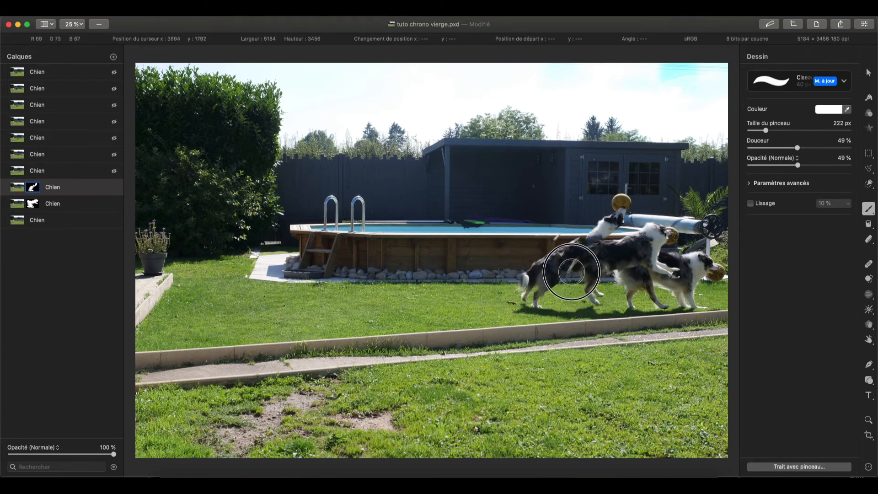
{"action": "mouse_move", "coordinate": [546, 275]}
{"action": "left_mouse_down"}
{"action": "mouse_move", "coordinate": [568, 245]}
{"action": "mouse_move", "coordinate": [545, 257]}
{"action": "mouse_move", "coordinate": [567, 255]}
{"action": "mouse_move", "coordinate": [546, 256]}
{"action": "mouse_move", "coordinate": [565, 244]}
{"action": "mouse_move", "coordinate": [587, 254]}
{"action": "mouse_move", "coordinate": [613, 241]}
{"action": "mouse_move", "coordinate": [598, 266]}
{"action": "mouse_move", "coordinate": [627, 262]}
{"action": "mouse_move", "coordinate": [617, 251]}
{"action": "mouse_move", "coordinate": [600, 257]}
{"action": "mouse_move", "coordinate": [604, 227]}
{"action": "mouse_move", "coordinate": [570, 257]}
{"action": "mouse_move", "coordinate": [572, 278]}
{"action": "mouse_move", "coordinate": [543, 298]}
{"action": "mouse_move", "coordinate": [566, 272]}
{"action": "mouse_move", "coordinate": [516, 298]}
{"action": "left_mouse_up"}
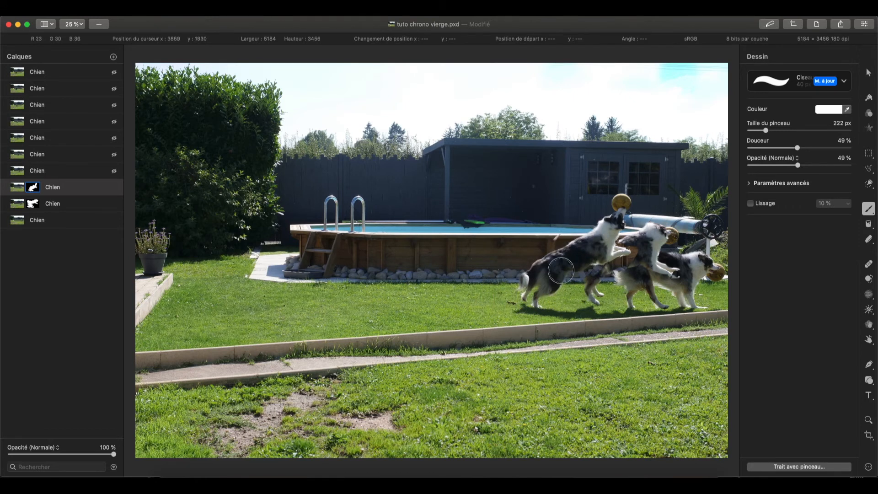
{"action": "key", "text": "x"}
{"action": "mouse_move", "coordinate": [617, 274]}
{"action": "left_mouse_down"}
{"action": "mouse_move", "coordinate": [630, 263]}
{"action": "mouse_move", "coordinate": [606, 271]}
{"action": "mouse_move", "coordinate": [635, 254]}
{"action": "mouse_move", "coordinate": [631, 240]}
{"action": "mouse_move", "coordinate": [642, 252]}
{"action": "left_mouse_up"}
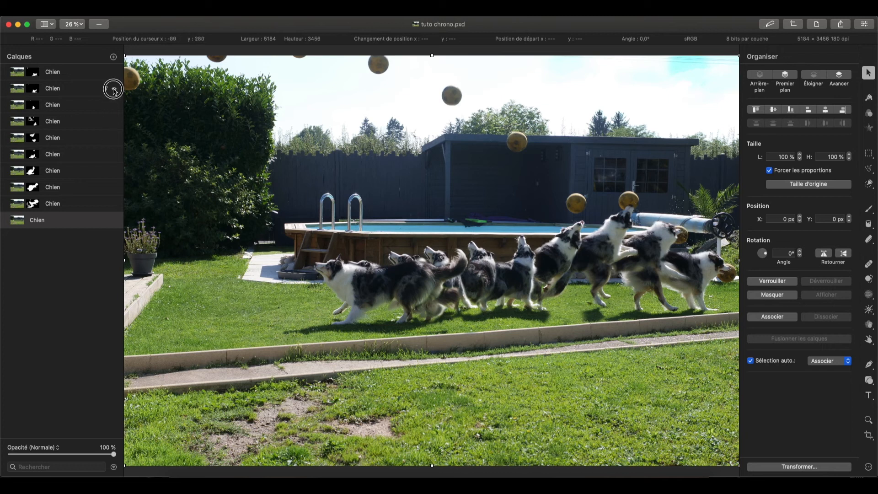
Toggle the visibility of the second Chien layer in the finished tuto chrono document to compare the image with and without it
{"action": "left_click", "coordinate": [114, 90]}
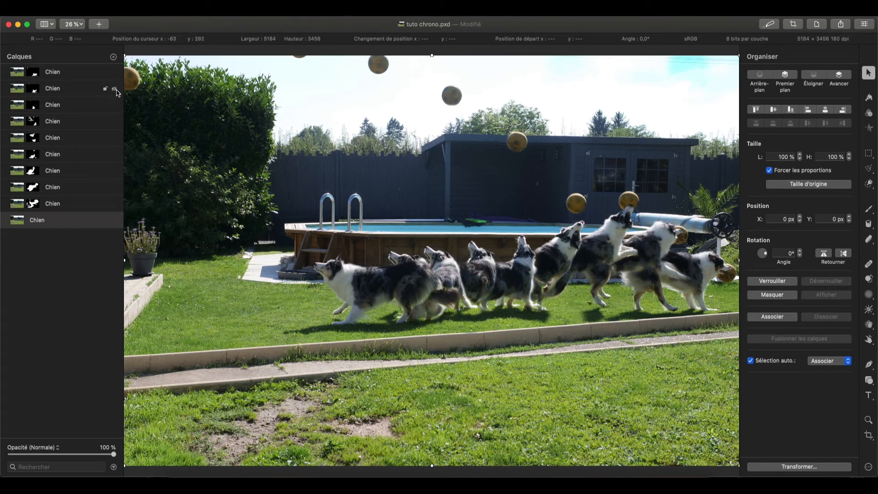
{"action": "left_click", "coordinate": [114, 90]}
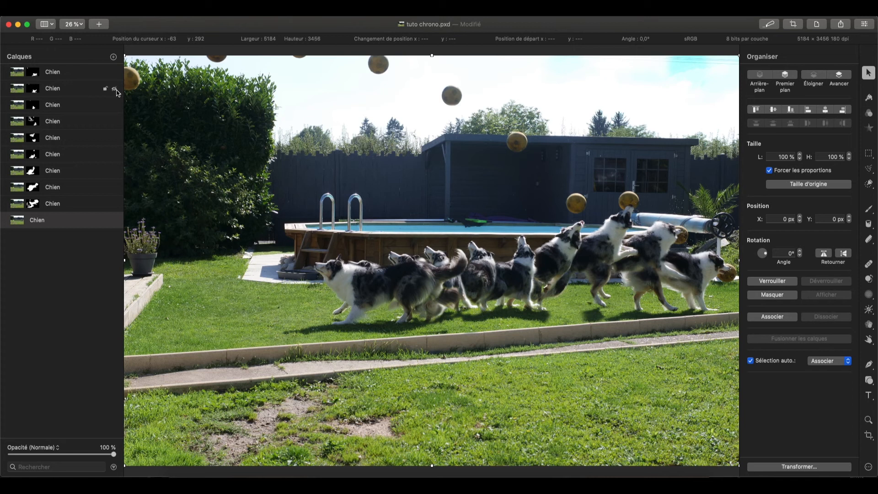
{"action": "left_click", "coordinate": [115, 90]}
{"action": "left_click", "coordinate": [114, 90]}
{"action": "left_click", "coordinate": [114, 90]}
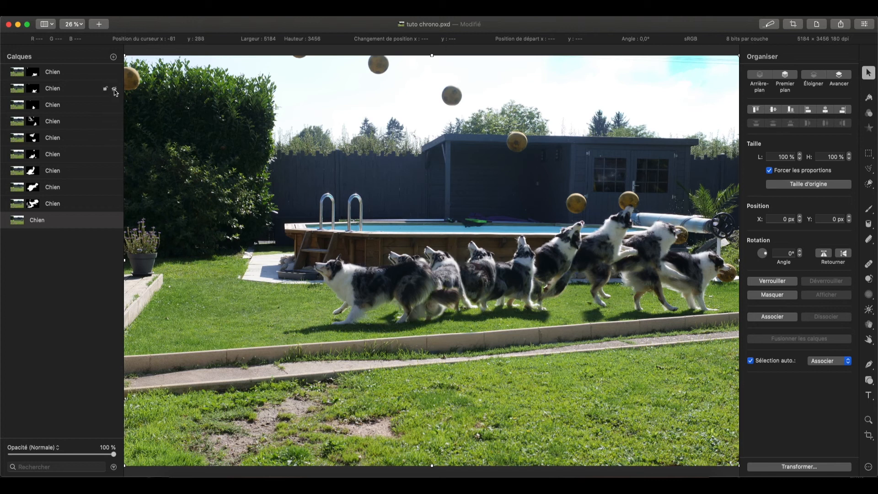